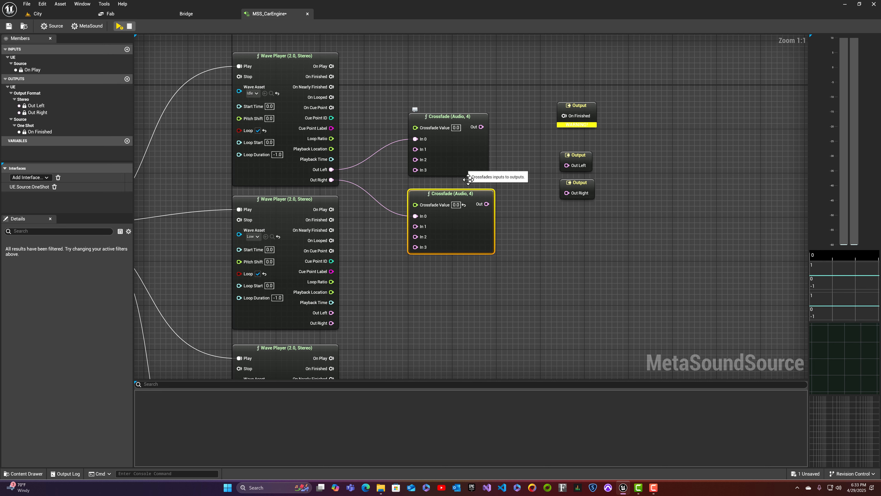
# Connect the Low wave player's Out Left to In 1 of the upper Crossfade and its Out Right to In 1 of the lower Crossfade
pyautogui.click(464, 159)
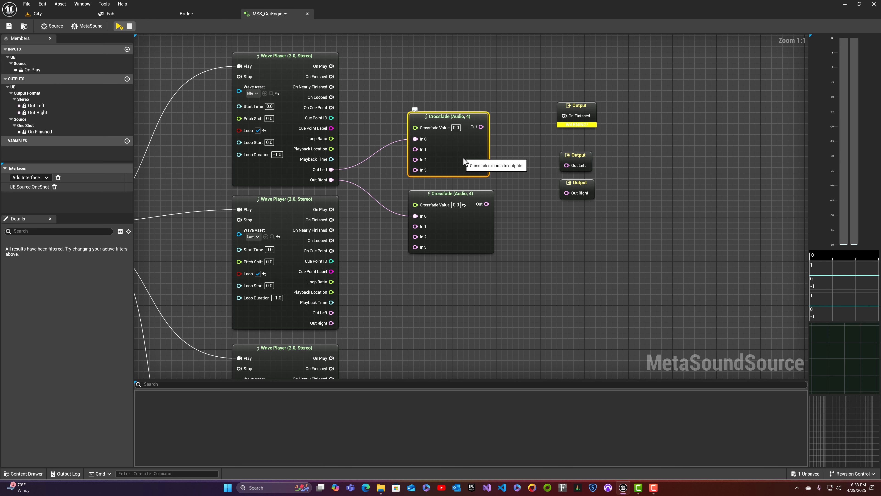
pyautogui.click(460, 228)
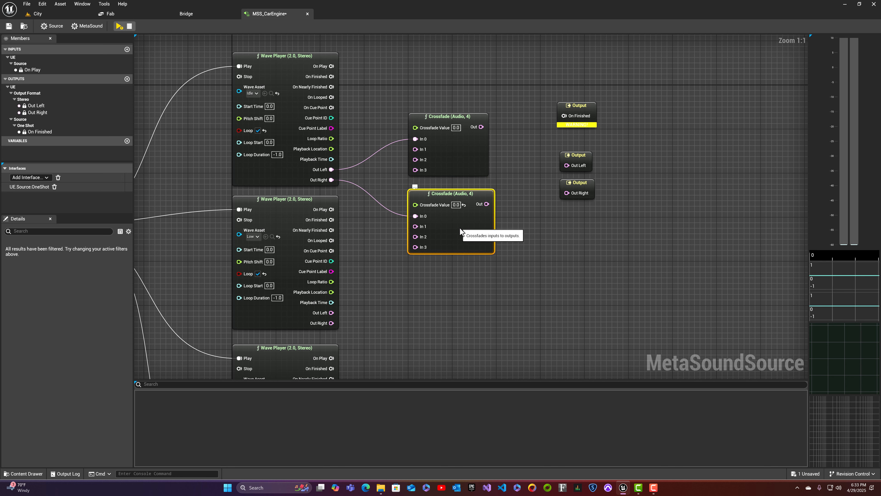
pyautogui.moveTo(332, 312); pyautogui.dragTo(346, 249, button='right')
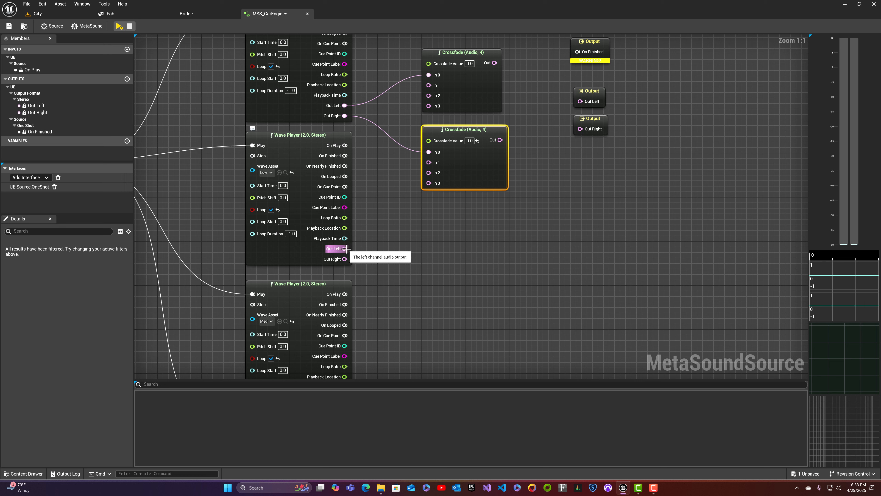
pyautogui.moveTo(345, 249); pyautogui.dragTo(435, 89)
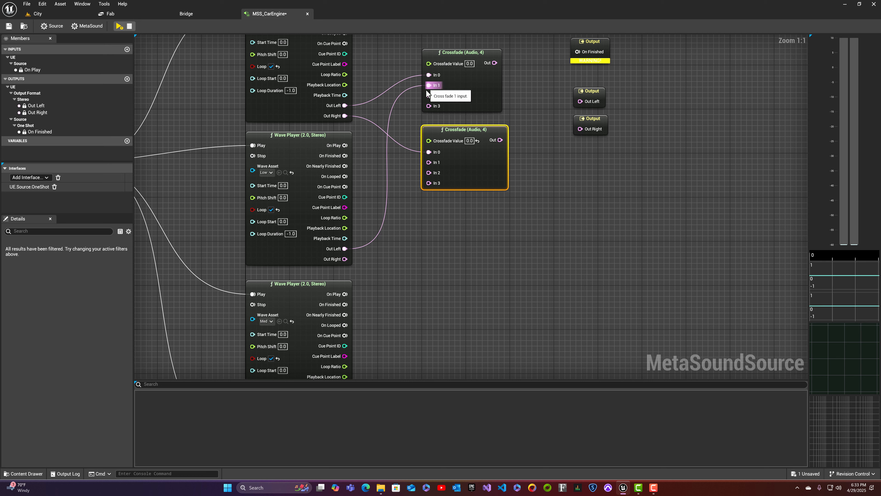
pyautogui.moveTo(344, 258); pyautogui.dragTo(427, 166)
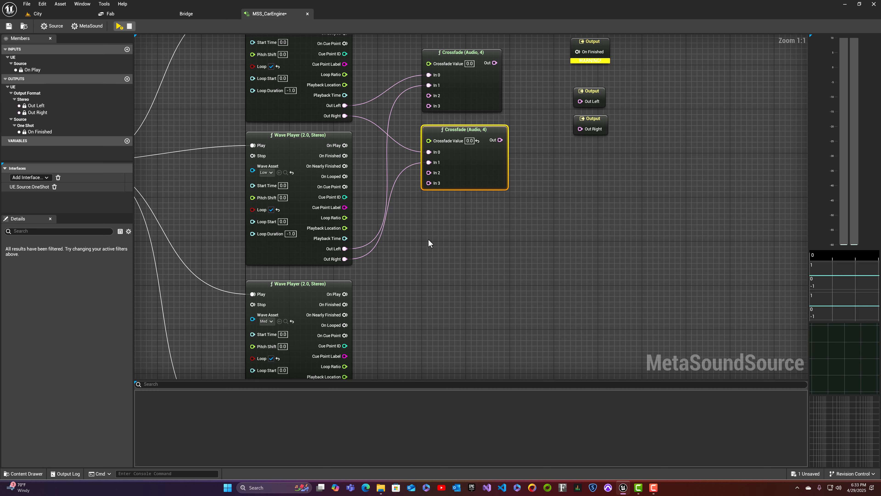
# Connect the Med wave player's Out Left and Out Right to In 2 of the upper and lower Crossfade nodes respectively
pyautogui.moveTo(425, 255); pyautogui.dragTo(436, 202, button='right')
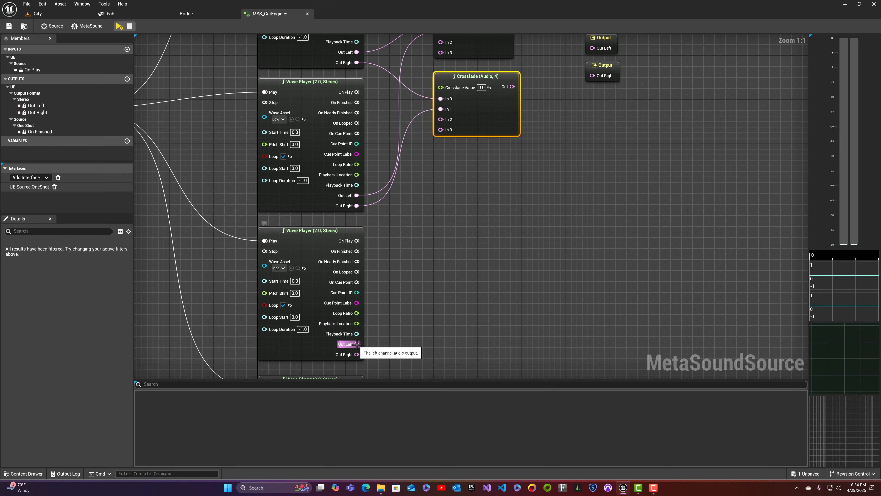
pyautogui.moveTo(357, 343); pyautogui.dragTo(442, 65)
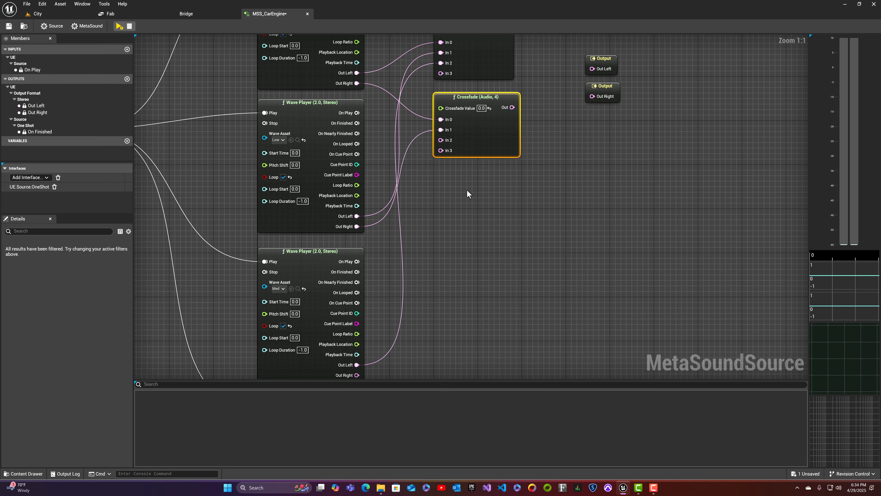
pyautogui.moveTo(467, 193); pyautogui.dragTo(459, 154, button='right')
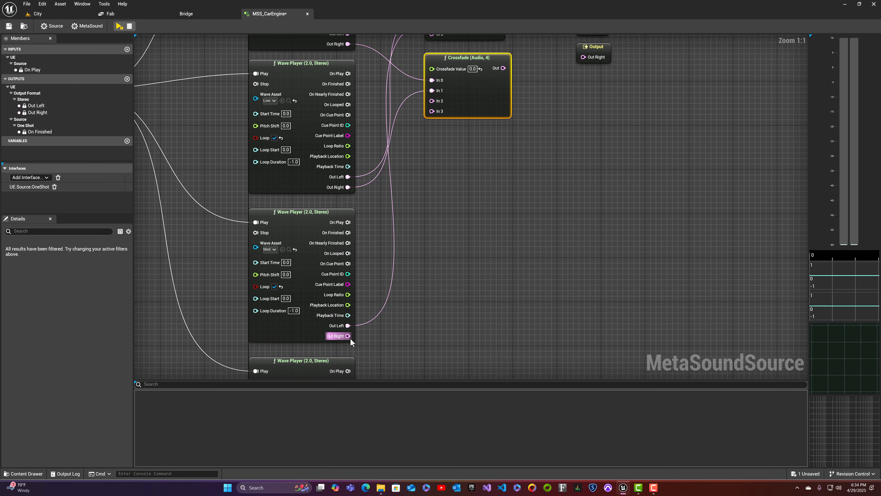
pyautogui.moveTo(350, 338); pyautogui.dragTo(432, 101)
# Move the Out Left and Out Right output nodes beside the Crossfades, connecting the upper Crossfade's Out to Out Left and the lower one's to Out Right
pyautogui.moveTo(482, 154); pyautogui.dragTo(479, 250, button='right')
pyautogui.moveTo(517, 59); pyautogui.dragTo(549, 160)
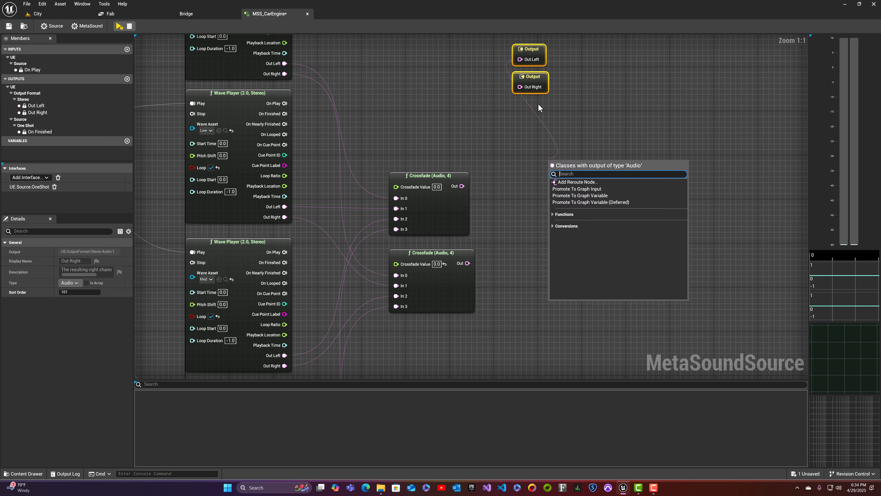
pyautogui.click(537, 104)
pyautogui.moveTo(529, 63); pyautogui.dragTo(537, 200)
pyautogui.click(482, 196)
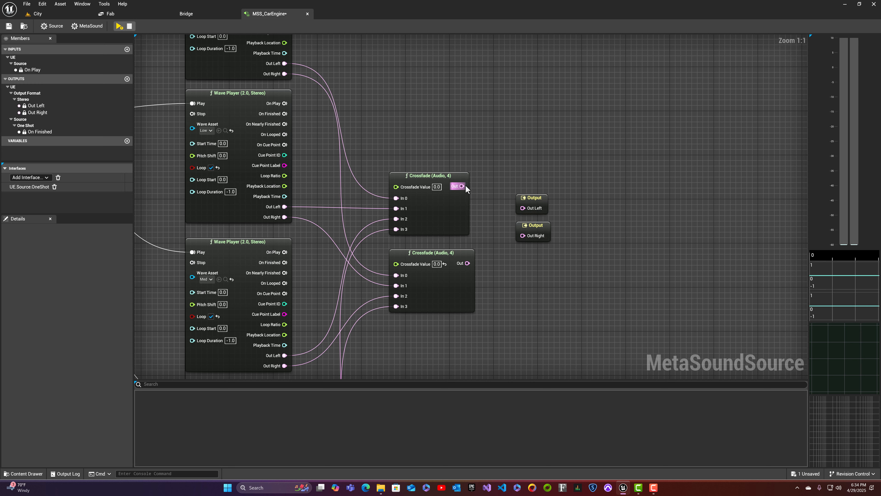
pyautogui.moveTo(464, 186); pyautogui.dragTo(524, 208)
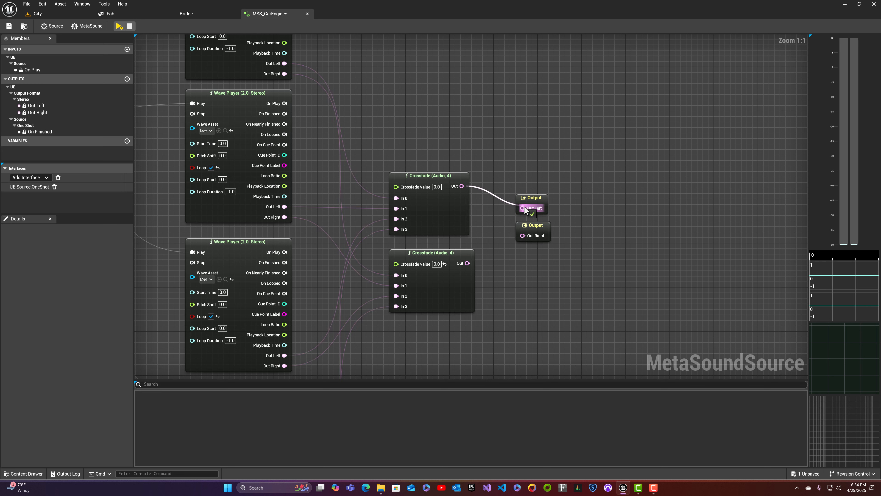
pyautogui.moveTo(467, 263); pyautogui.dragTo(523, 236)
# Preview the MetaSound's playback and stop it
pyautogui.moveTo(483, 230); pyautogui.dragTo(508, 184, button='right')
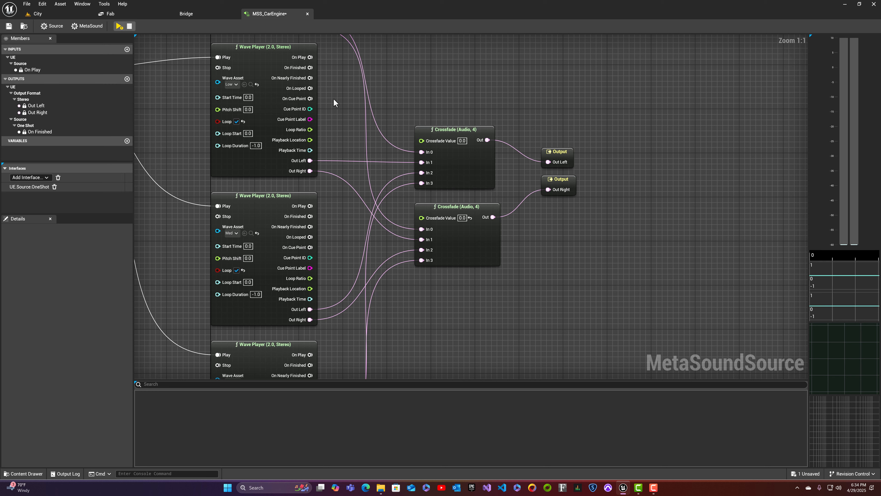
pyautogui.click(119, 26)
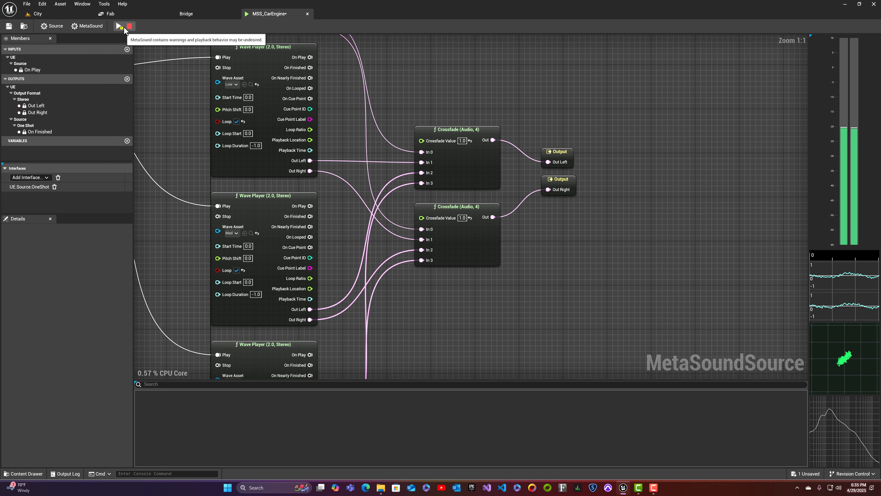
pyautogui.click(129, 26)
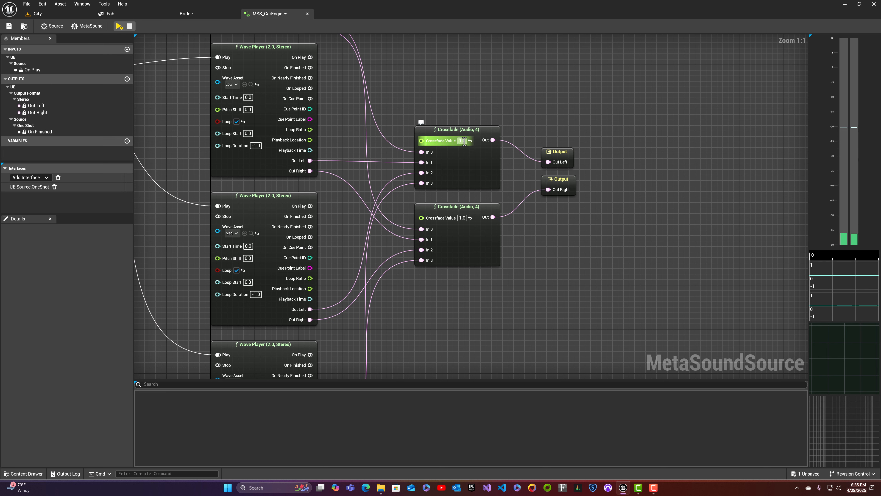
# Set the Crossfade Value of both Crossfade nodes to 3 and preview the resulting engine sound
pyautogui.click(462, 141)
pyautogui.write('3')
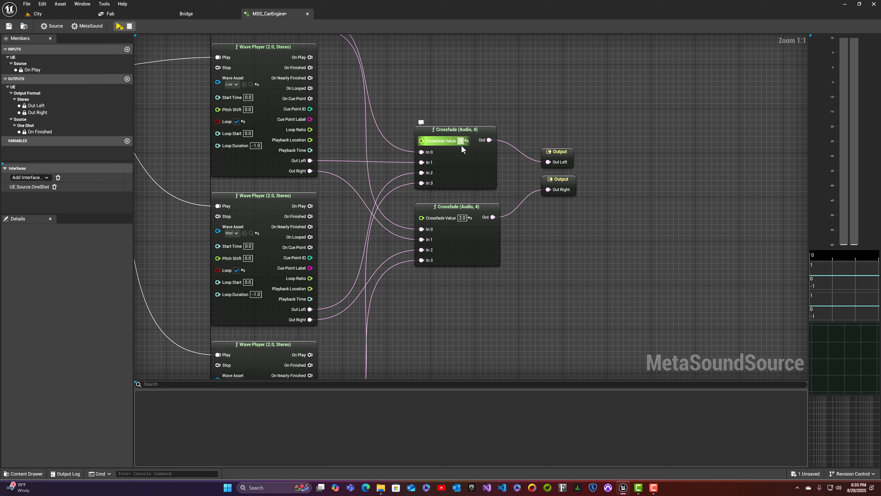
pyautogui.click(462, 218)
pyautogui.write('3')
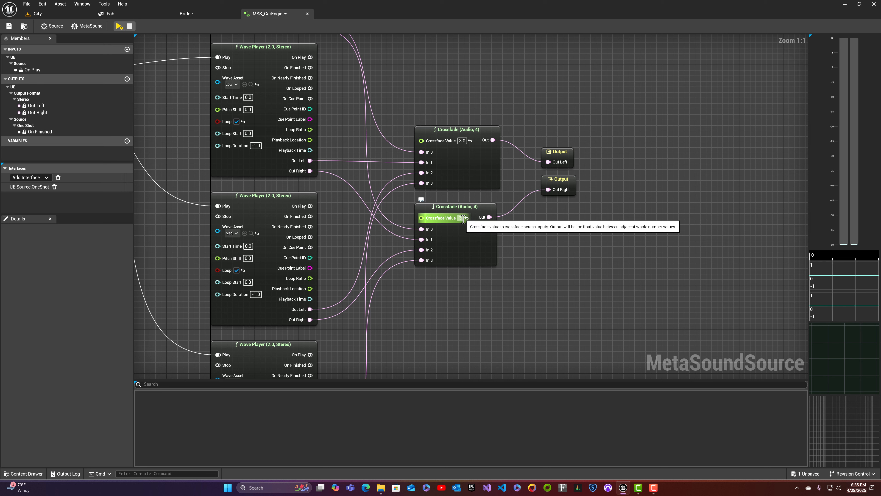
pyautogui.press('Return')
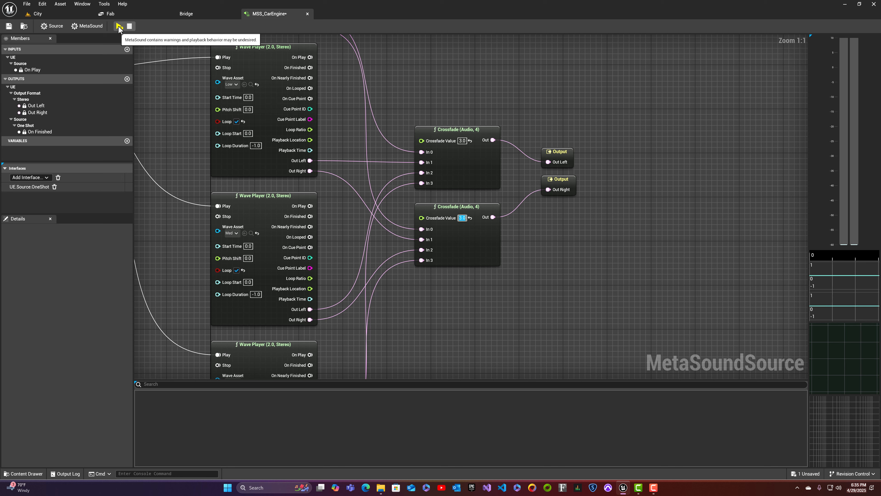
pyautogui.click(119, 27)
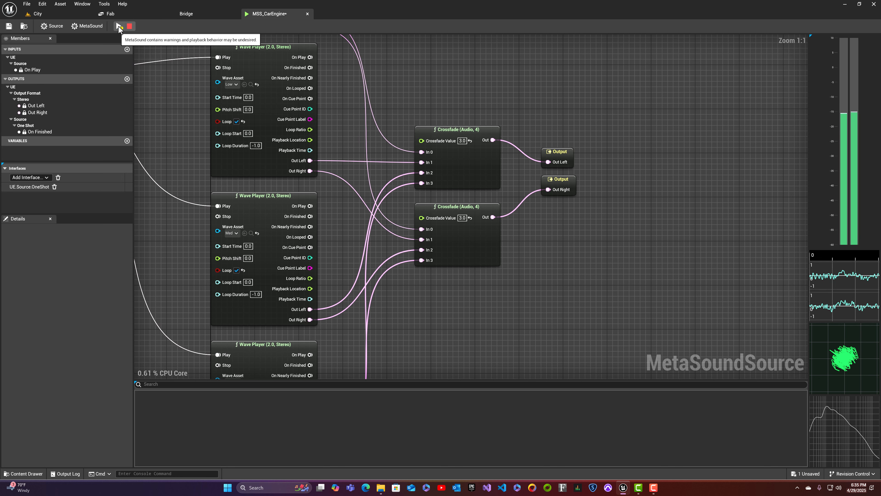
pyautogui.click(129, 27)
# Promote the upper Crossfade's Crossfade Value to a graph input with a maximum range of 3 and a Knob widget
pyautogui.moveTo(468, 217); pyautogui.dragTo(449, 113)
pyautogui.click(108, 336)
pyautogui.write('3')
pyautogui.click(79, 354)
pyautogui.moveTo(471, 146); pyautogui.dragTo(464, 194)
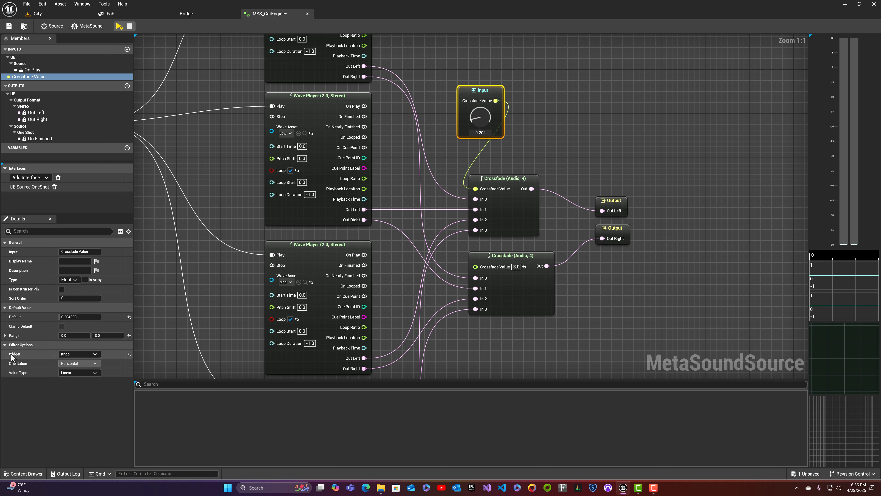
# Try the Slider widget on the Crossfade Value input, lower it to 0, and switch the widget back to Knob
pyautogui.click(62, 354)
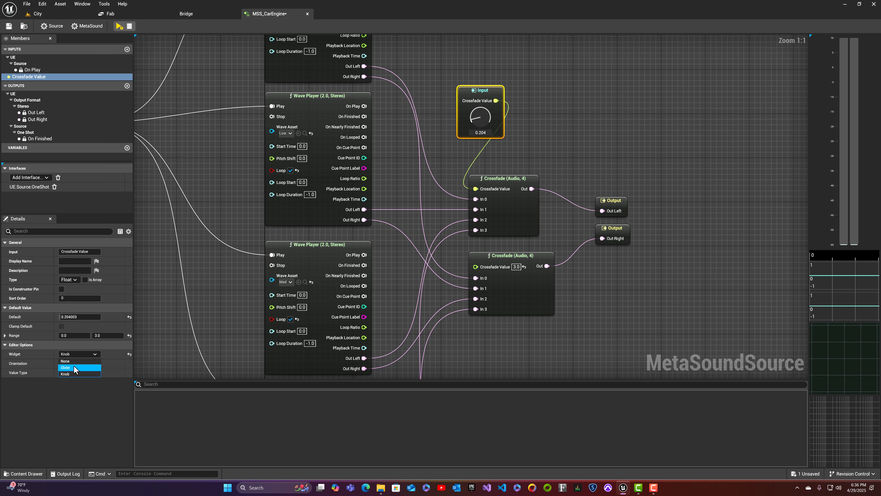
pyautogui.click(74, 365)
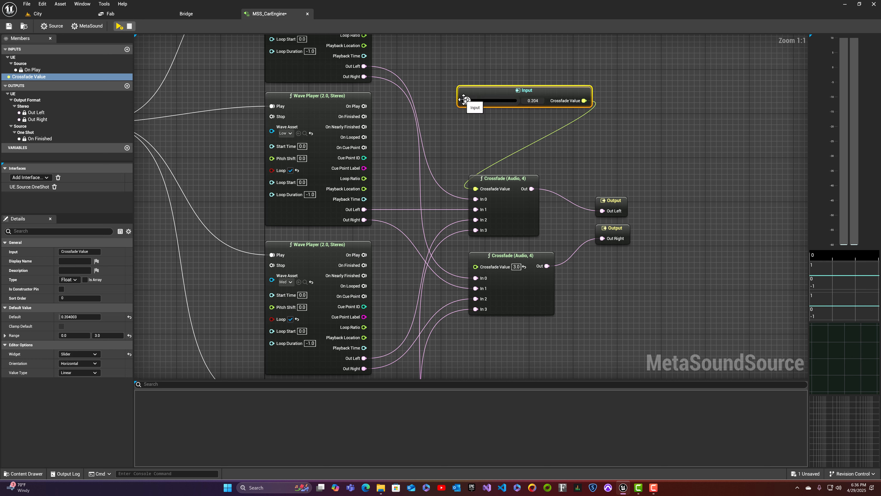
pyautogui.moveTo(468, 101); pyautogui.dragTo(432, 168)
pyautogui.moveTo(508, 94); pyautogui.dragTo(476, 89)
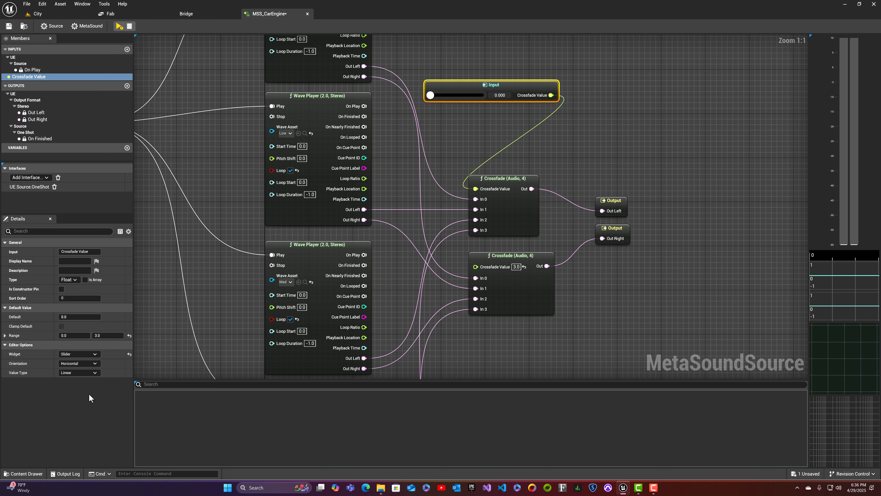
pyautogui.click(74, 356)
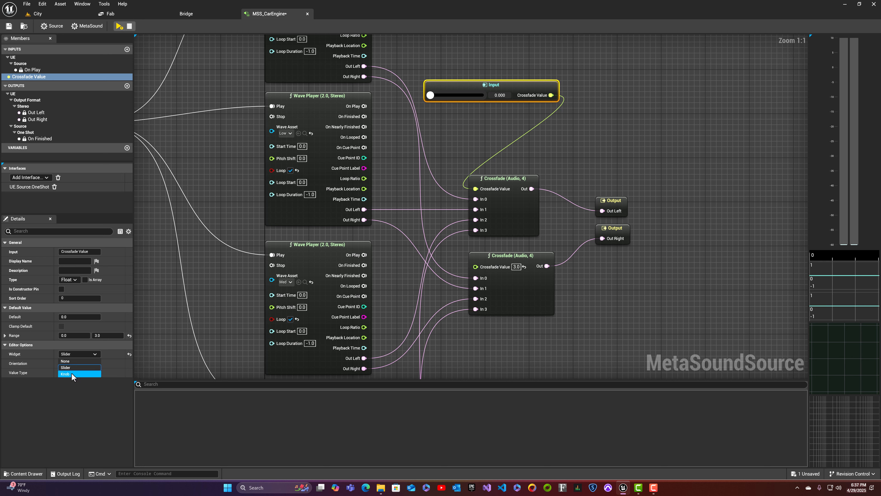
pyautogui.click(71, 373)
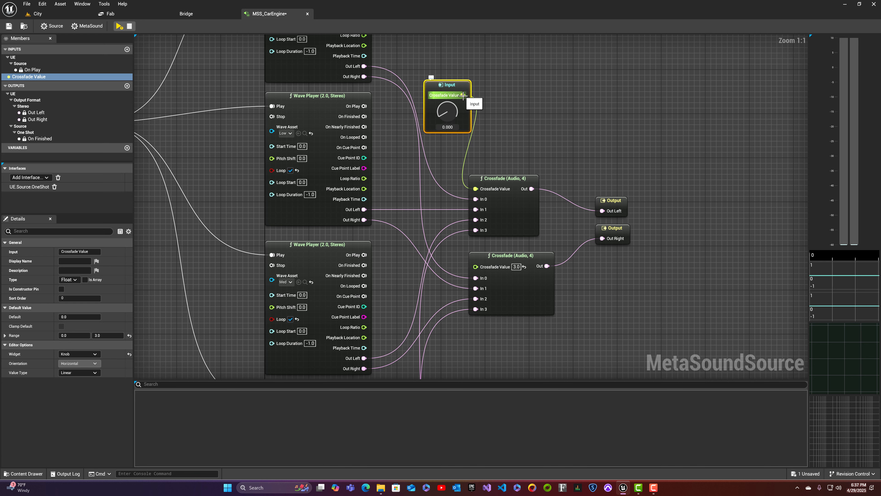
# Connect the Crossfade Value input to the lower Crossfade as well and space the input, Crossfade and output nodes farther from the wave players
pyautogui.moveTo(463, 94); pyautogui.dragTo(476, 266)
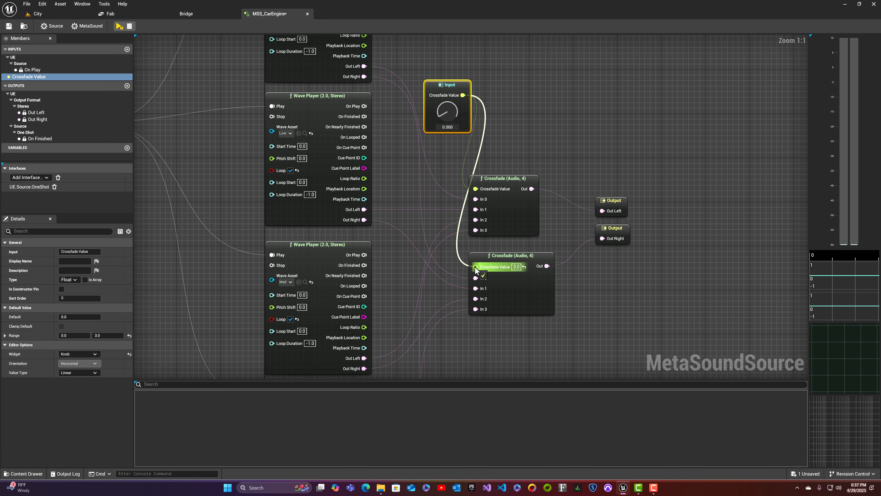
pyautogui.moveTo(515, 135); pyautogui.dragTo(555, 132, button='right')
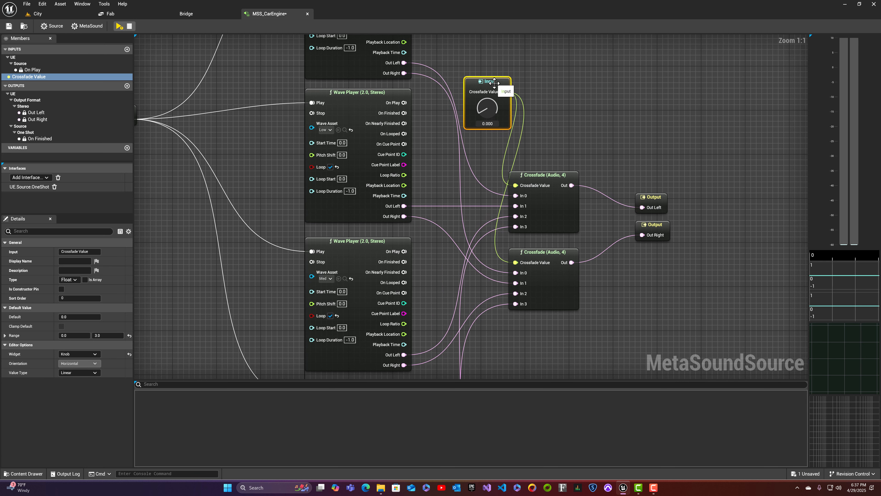
pyautogui.moveTo(494, 83); pyautogui.dragTo(488, 57)
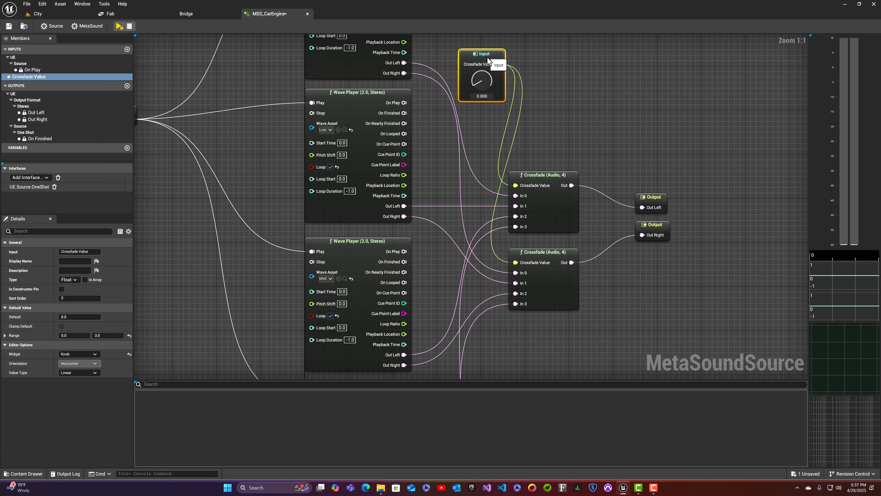
pyautogui.moveTo(533, 61); pyautogui.dragTo(544, 61)
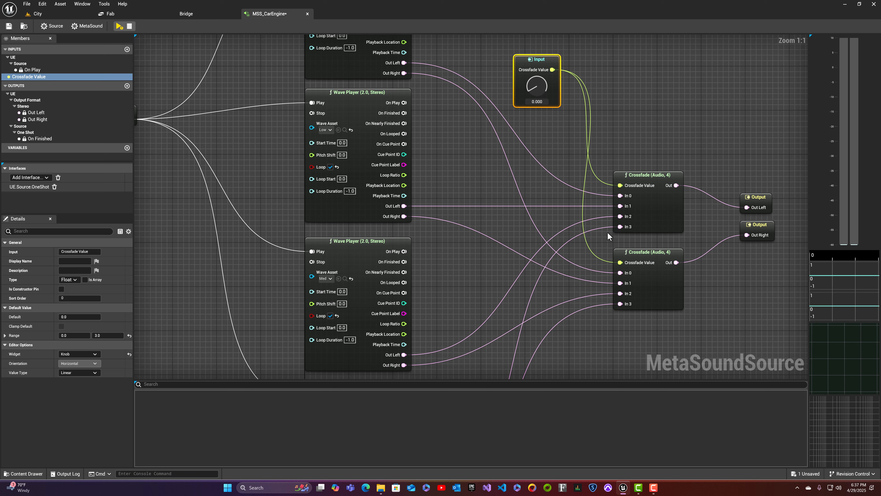
# Play the MetaSound while turning the Crossfade Value knob up to about 2.65 to hear the engine layers blend
pyautogui.click(119, 27)
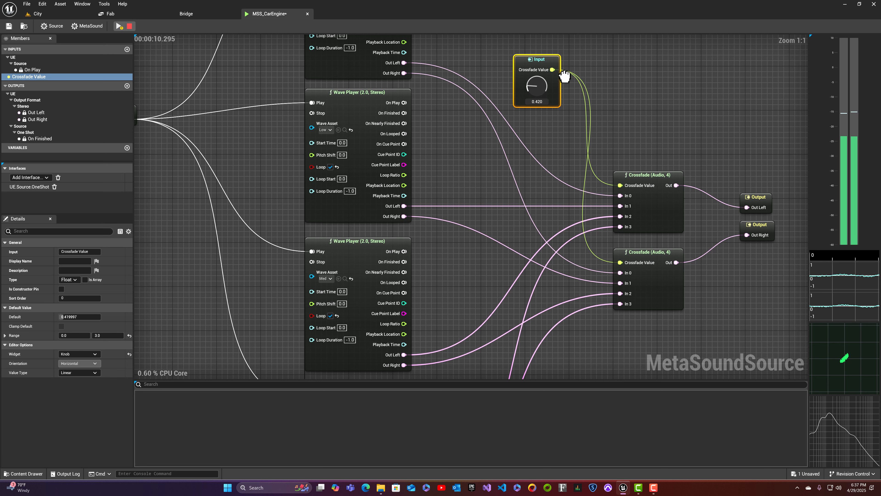
pyautogui.moveTo(563, 88); pyautogui.dragTo(581, 36)
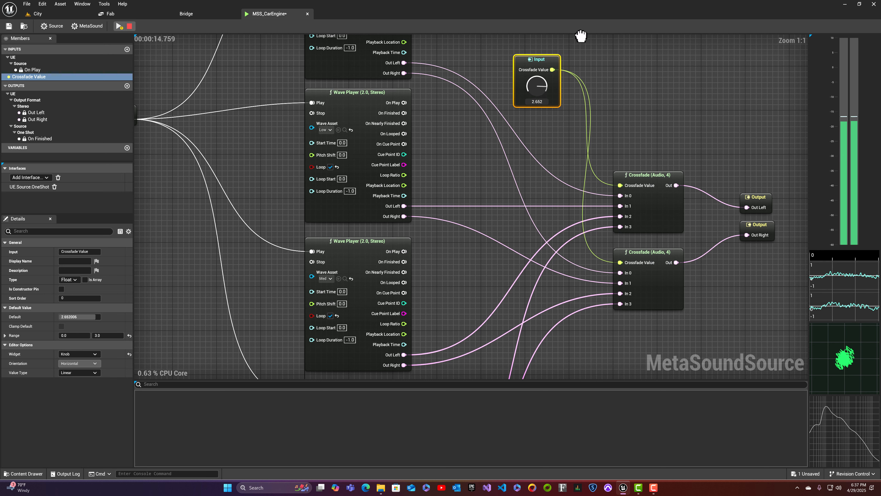
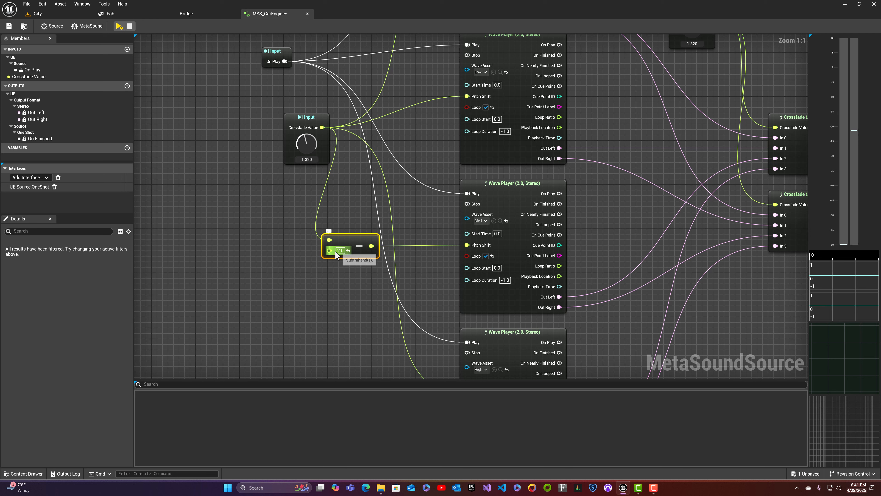
# Set the subtracted value feeding the Med wave player's Pitch Shift to 5 and preview it while turning the Crossfade Value knob
pyautogui.click(347, 251)
pyautogui.press('Return')
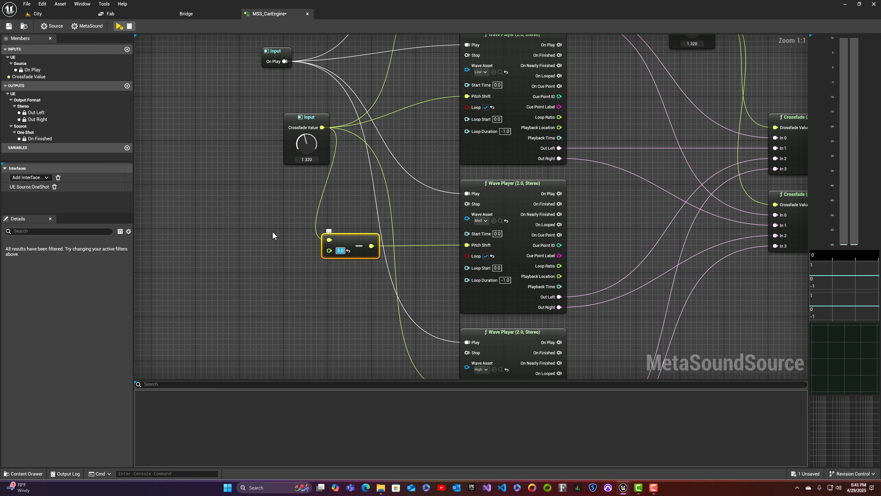
pyautogui.click(119, 26)
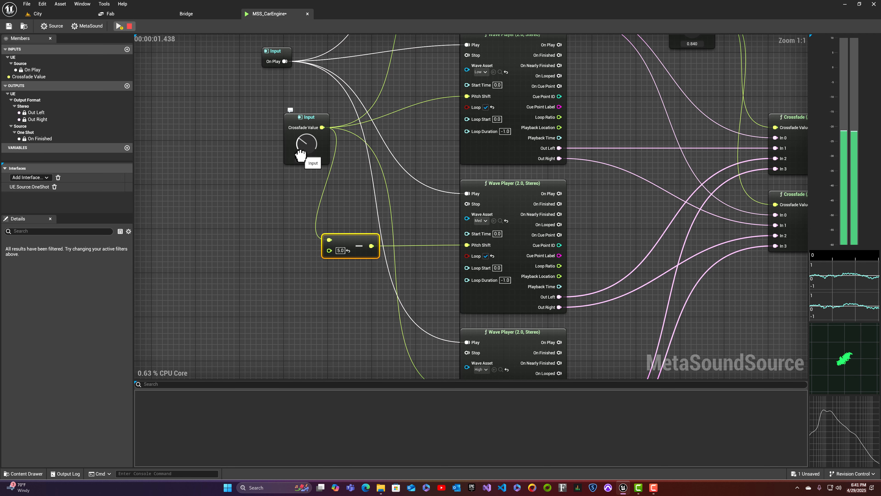
pyautogui.moveTo(303, 148)
pyautogui.mouseDown()
pyautogui.moveTo(297, 159)
pyautogui.moveTo(299, 139)
pyautogui.mouseUp()
pyautogui.click(129, 25)
# Insert a Subtract node between the Crossfade Value input and the High wave player's Pitch Shift
pyautogui.moveTo(382, 312); pyautogui.dragTo(373, 260, button='right')
pyautogui.moveTo(313, 74); pyautogui.dragTo(358, 330)
pyautogui.moveTo(402, 341); pyautogui.dragTo(460, 340)
pyautogui.moveTo(376, 336); pyautogui.dragTo(376, 331)
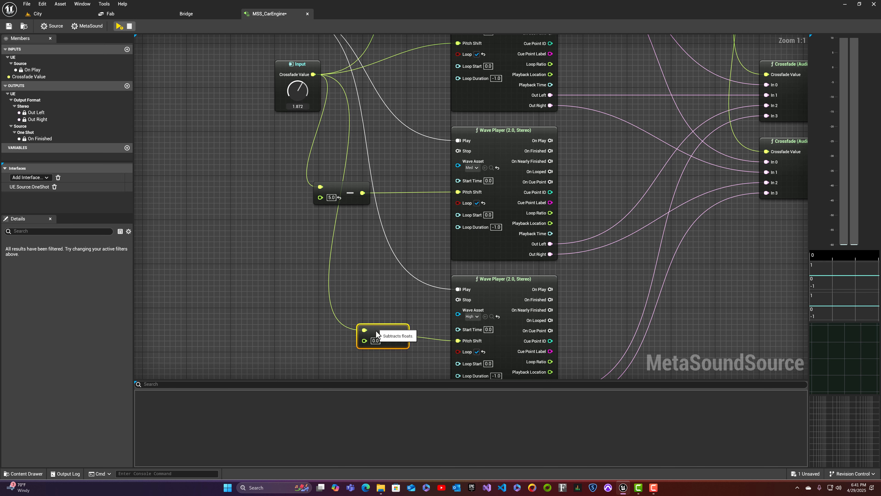
# Set the subtracted value feeding the High wave player's Pitch Shift to 5 and preview it while turning the Crossfade Value knob
pyautogui.click(375, 340)
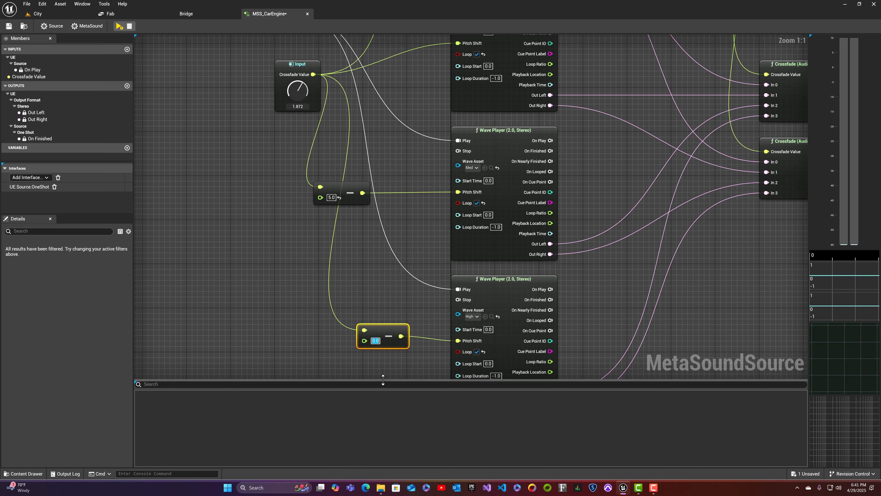
pyautogui.write('5')
pyautogui.press('Return')
pyautogui.click(120, 26)
pyautogui.moveTo(302, 82); pyautogui.dragTo(276, 131)
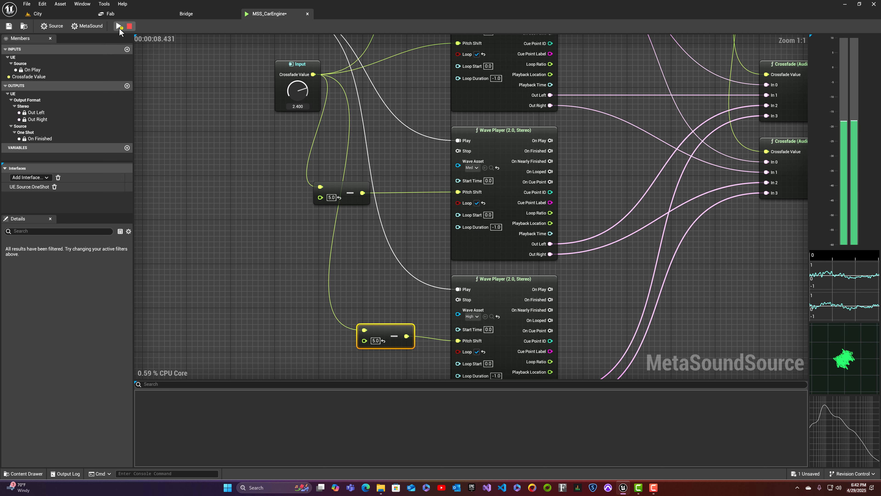
pyautogui.click(129, 27)
# Set the High wave player's subtracted value to 7 and preview the MetaSound, ending with Crossfade Value at 0
pyautogui.click(375, 340)
pyautogui.write('7')
pyautogui.press('Return')
pyautogui.click(119, 27)
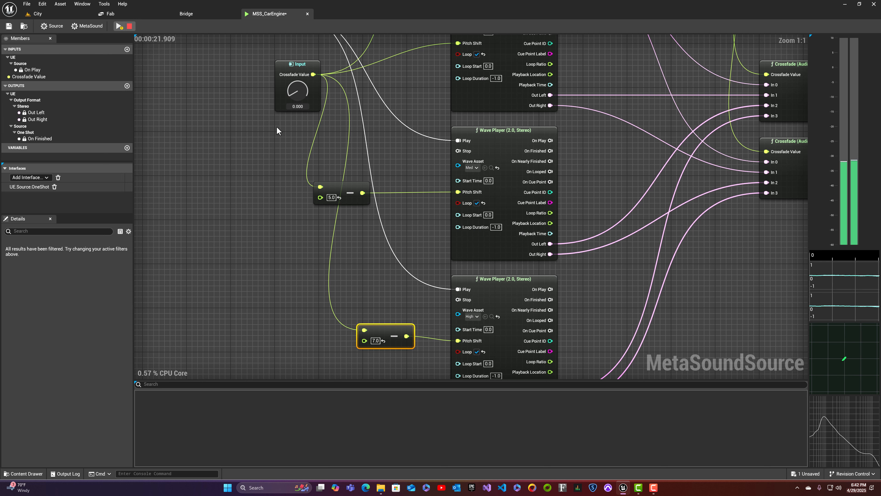
pyautogui.click(130, 27)
pyautogui.moveTo(392, 104); pyautogui.dragTo(450, 347, button='right')
pyautogui.moveTo(347, 340); pyautogui.dragTo(423, 116)
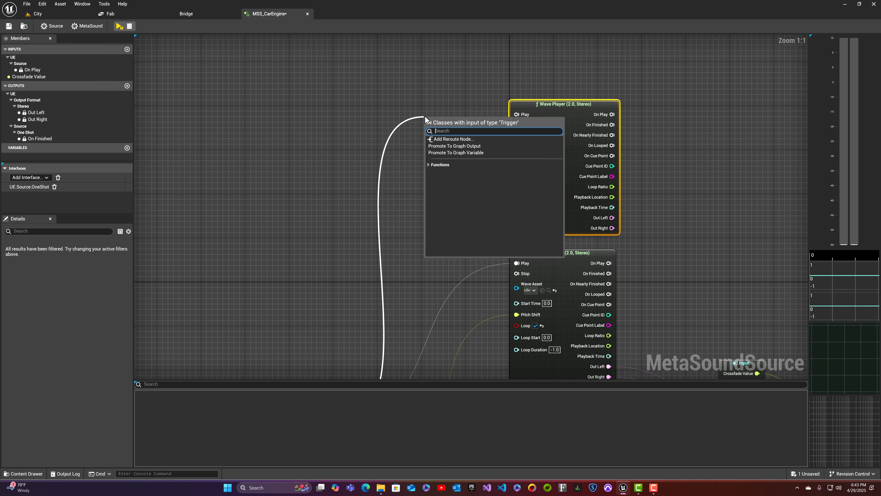
pyautogui.write('trigger delay')
pyautogui.click(458, 154)
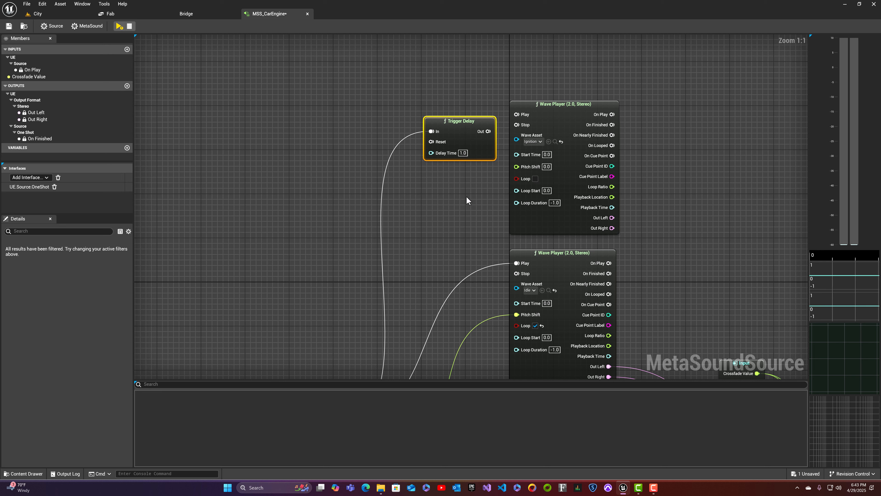
pyautogui.moveTo(469, 126); pyautogui.dragTo(434, 126)
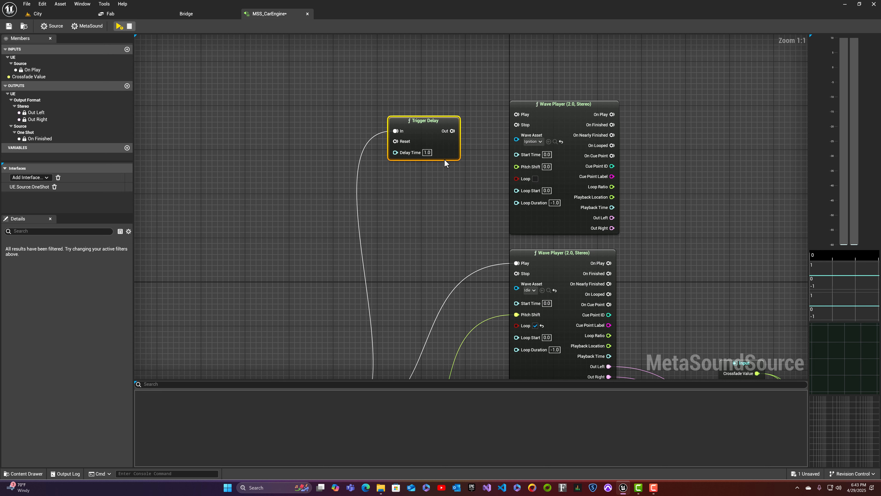
pyautogui.press('Delete')
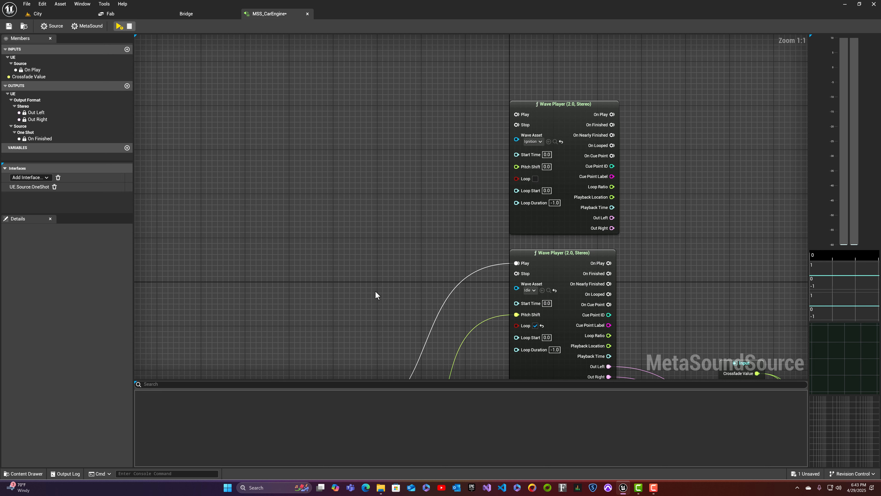
# Add a Trigger Delay after the On Play input and route its output to the Idle wave player's Play
pyautogui.moveTo(474, 292); pyautogui.dragTo(481, 122, button='right')
pyautogui.moveTo(342, 254); pyautogui.dragTo(464, 122)
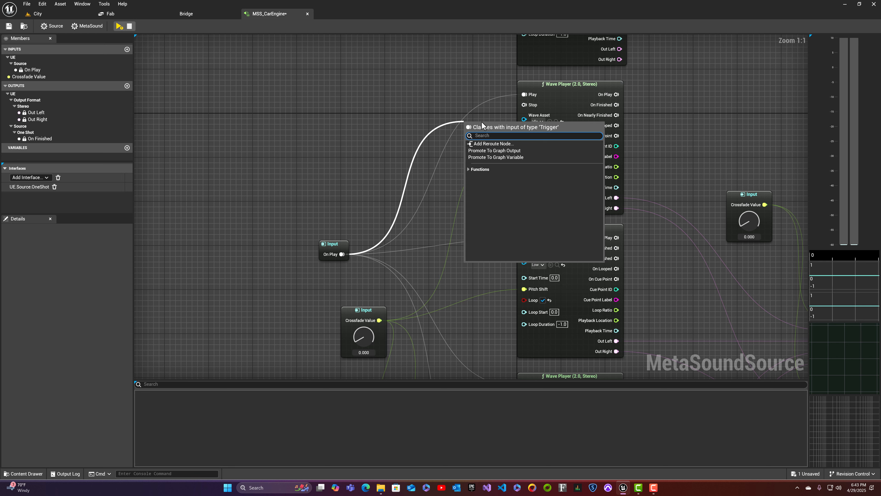
pyautogui.write('trigger')
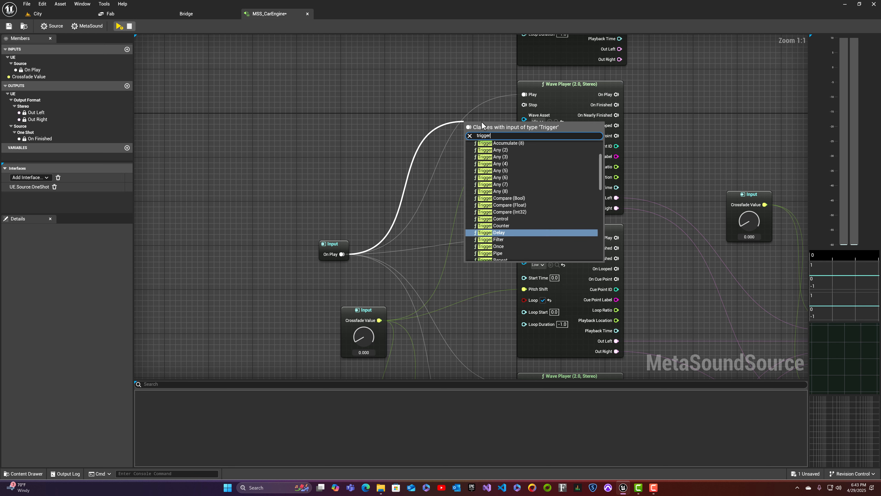
pyautogui.write(' dela')
pyautogui.press('Return')
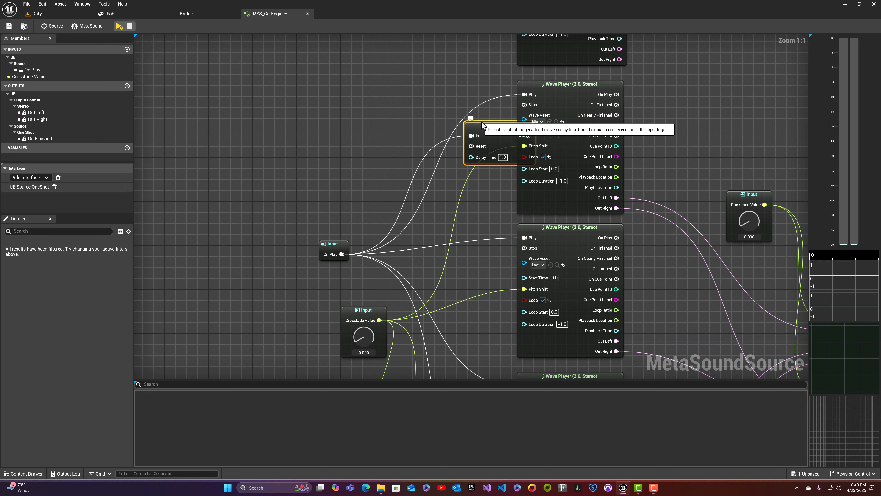
pyautogui.moveTo(443, 111); pyautogui.dragTo(524, 94)
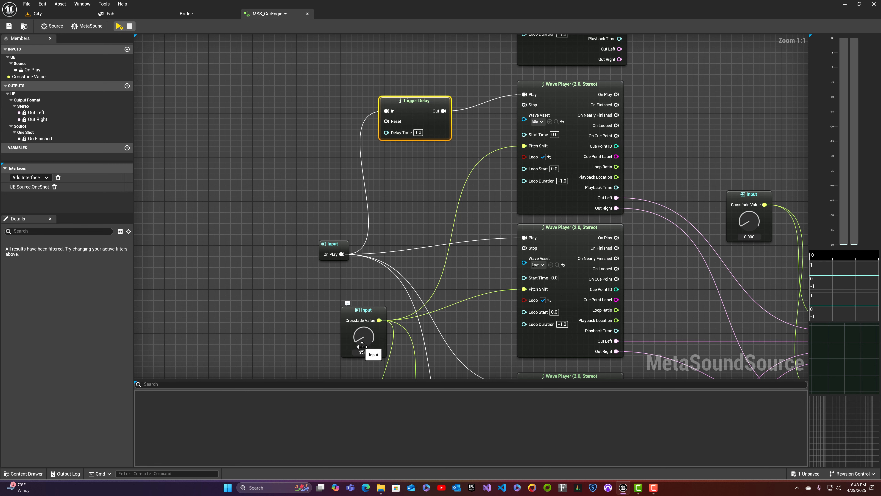
# Preview the MetaSound while turning the Crossfade Value knob up to about 1.48 and back down to 0
pyautogui.moveTo(403, 202); pyautogui.dragTo(363, 273, button='right')
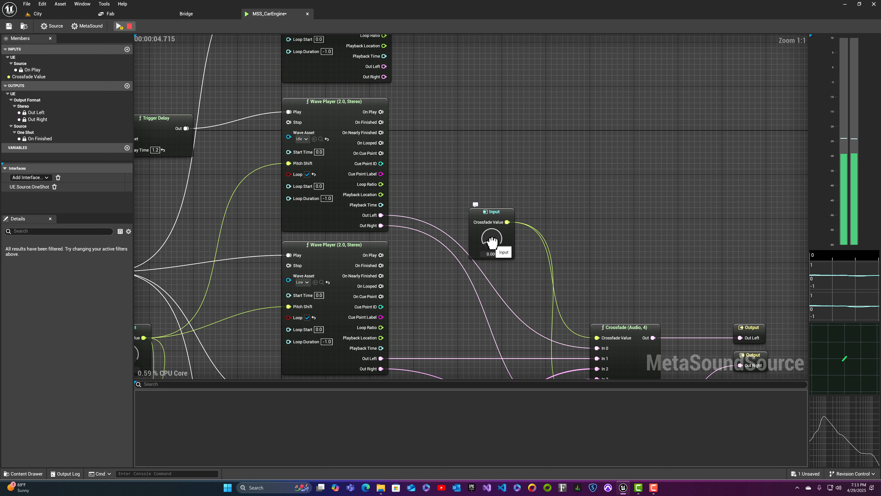
pyautogui.moveTo(492, 242); pyautogui.dragTo(502, 212)
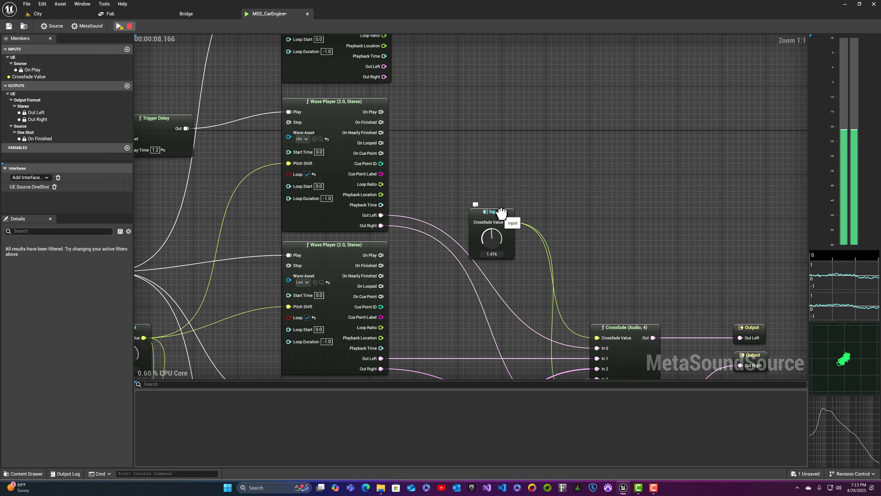
pyautogui.moveTo(491, 238); pyautogui.dragTo(491, 277)
pyautogui.click(129, 26)
# Add a Stereo Mixer (2) node and connect the Ignition wave player's Out Left and Out Right to In 0 L and In 0 R
pyautogui.moveTo(520, 104); pyautogui.dragTo(427, 197, button='right')
pyautogui.rightClick(393, 80)
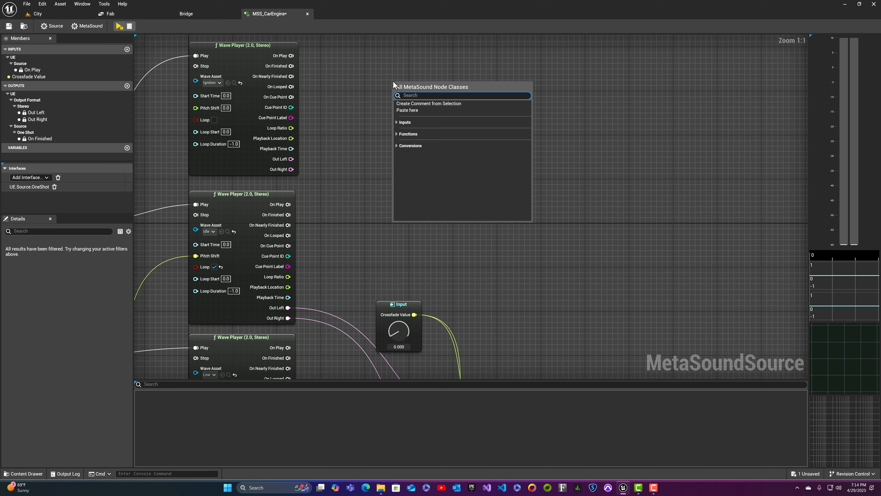
pyautogui.write('mixer')
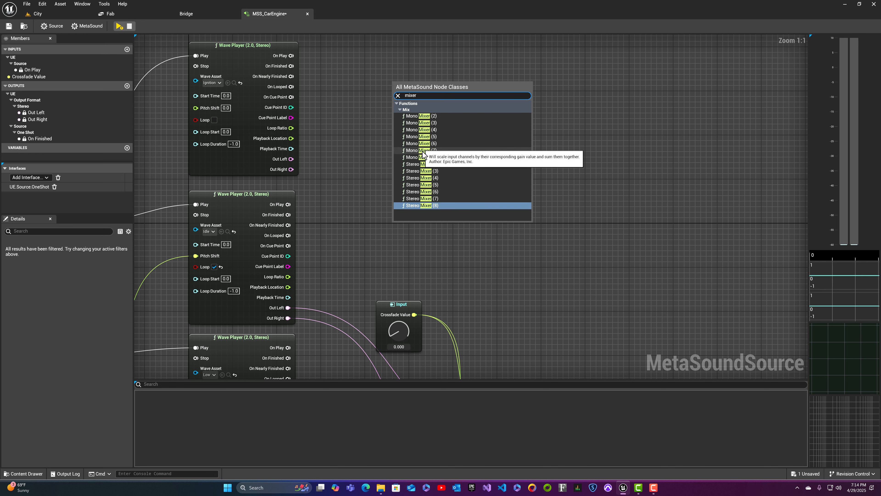
pyautogui.click(425, 166)
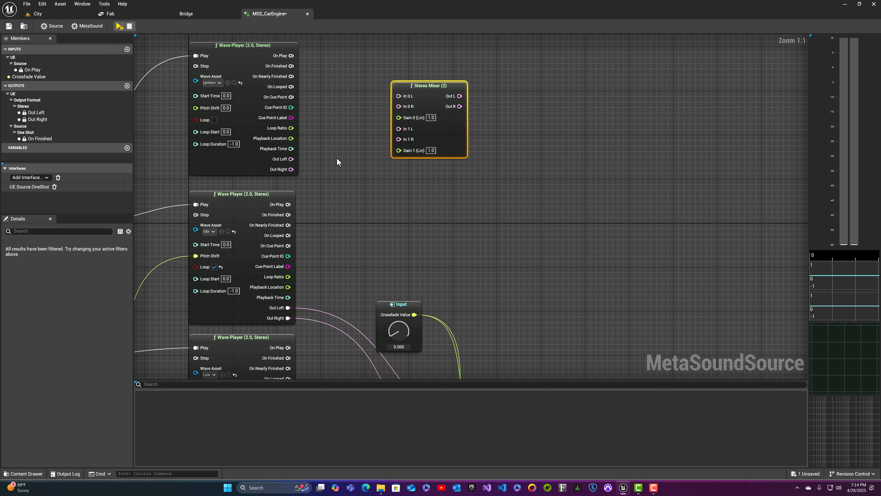
pyautogui.moveTo(291, 158); pyautogui.dragTo(398, 96)
pyautogui.moveTo(291, 169); pyautogui.dragTo(398, 106)
# Disconnect both Crossfade nodes from the Out Left and Out Right outputs and route them to the mixer's In 1 L and In 1 R
pyautogui.moveTo(450, 205); pyautogui.dragTo(448, 101, button='right')
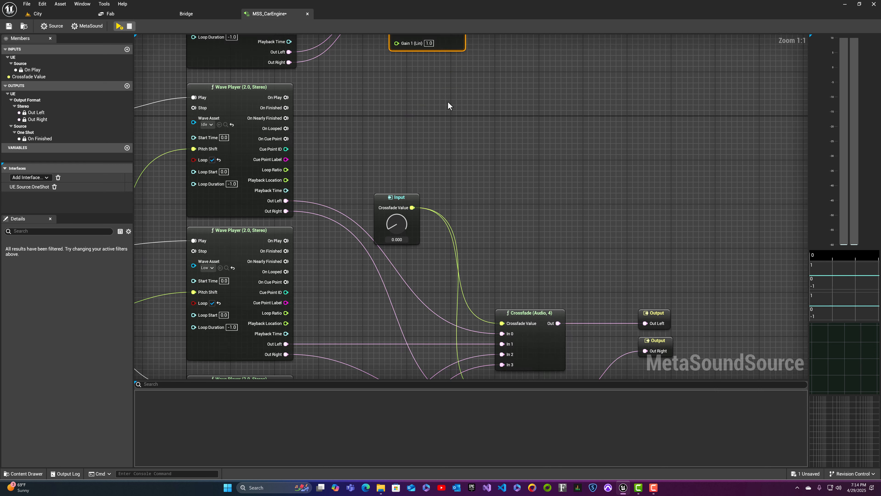
pyautogui.moveTo(486, 208); pyautogui.dragTo(437, 113, button='right')
pyautogui.keyDown('alt'); pyautogui.click(596, 228); pyautogui.keyUp('alt')
pyautogui.keyDown('alt'); pyautogui.click(597, 256); pyautogui.keyUp('alt')
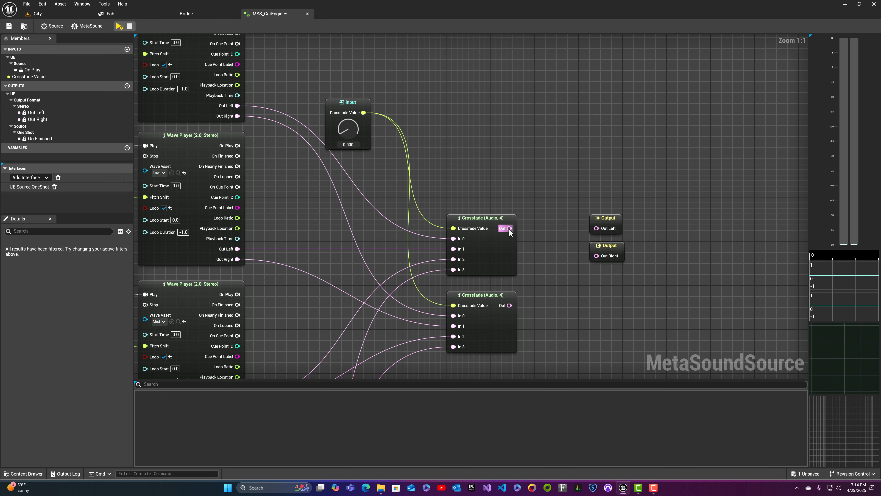
pyautogui.moveTo(509, 228); pyautogui.dragTo(348, 129)
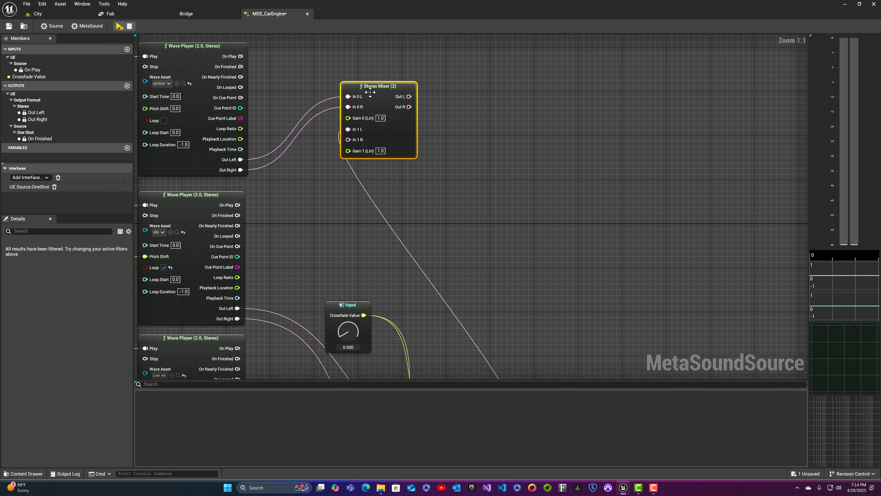
# Place the Stereo Mixer beside the output nodes and connect its Out L and Out R to Out Left and Out Right
pyautogui.moveTo(411, 121); pyautogui.dragTo(616, 254)
pyautogui.moveTo(703, 133); pyautogui.dragTo(741, 134)
pyautogui.moveTo(703, 144); pyautogui.dragTo(741, 161)
# Set the Stereo Mixer's Gain 0 to 3 and Gain 1 to 1.5, and preview the mix with the Crossfade Value knob
pyautogui.click(669, 155)
pyautogui.write('3')
pyautogui.click(669, 188)
pyautogui.write('3')
pyautogui.press('Return')
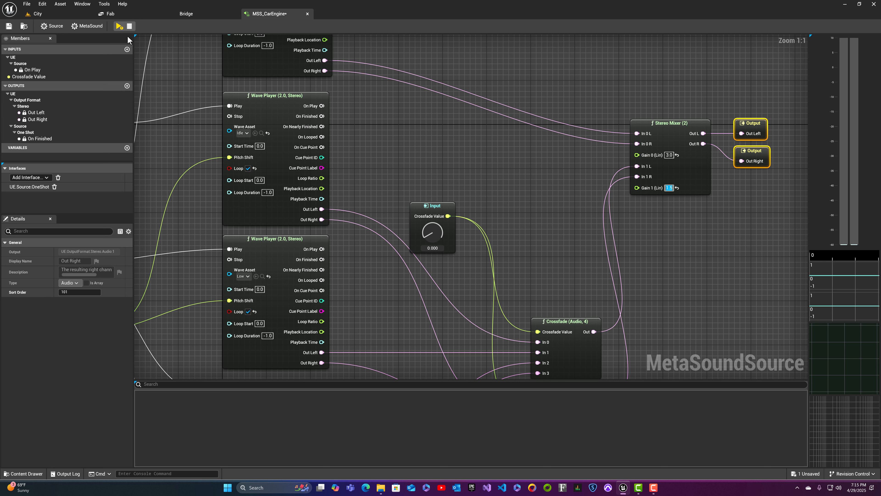
pyautogui.click(118, 25)
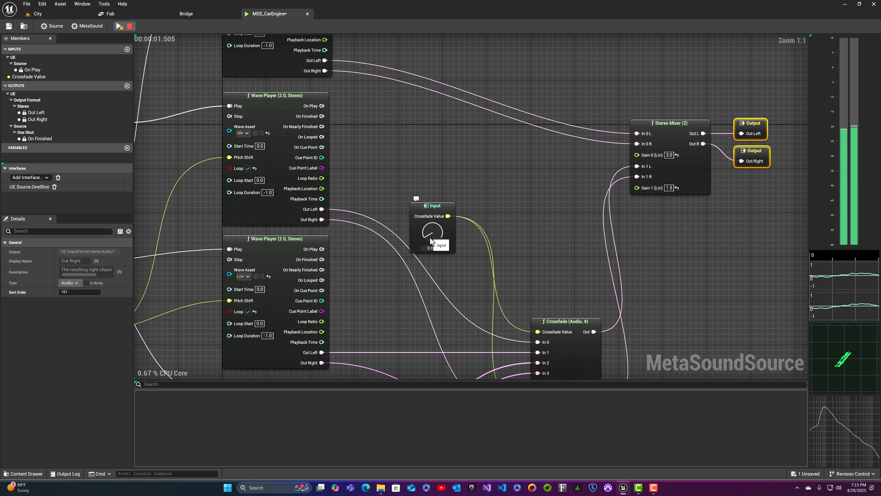
pyautogui.moveTo(428, 235)
pyautogui.mouseDown()
pyautogui.moveTo(448, 183)
pyautogui.moveTo(432, 236)
pyautogui.mouseUp()
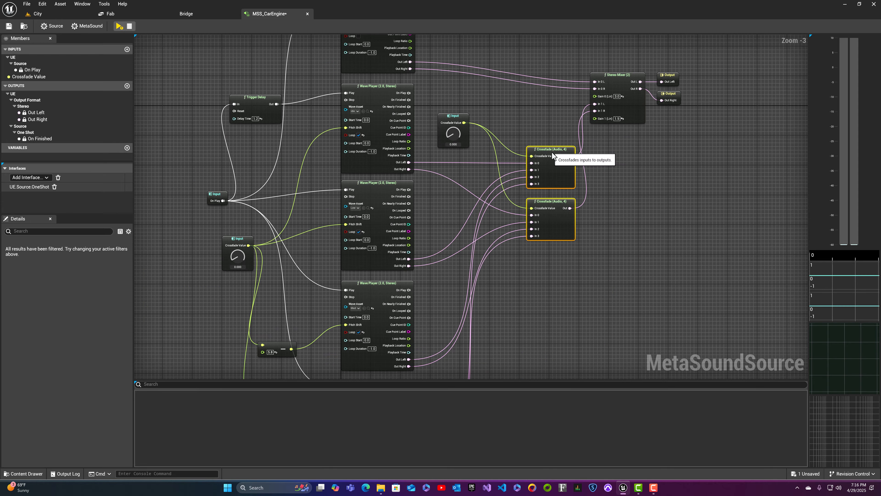
# Move the On Finished output node beside the Ignition wave player
pyautogui.scroll(-2, 424, 270)
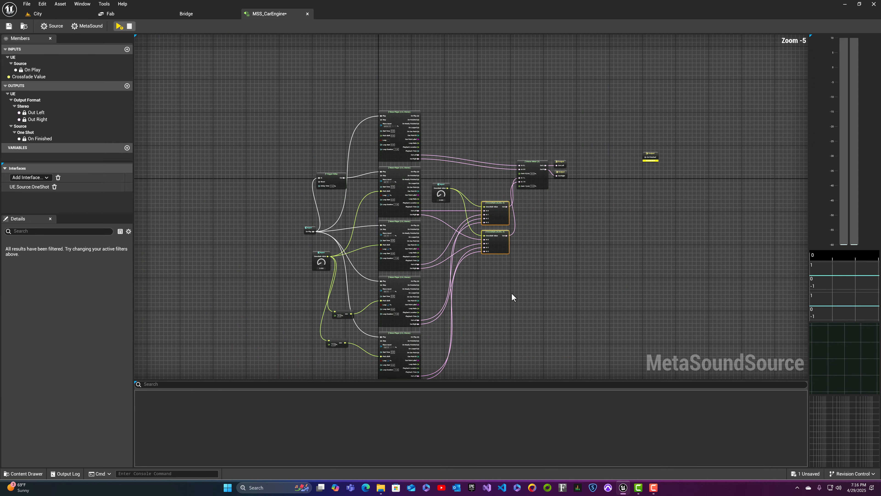
pyautogui.moveTo(510, 295); pyautogui.dragTo(486, 334, button='right')
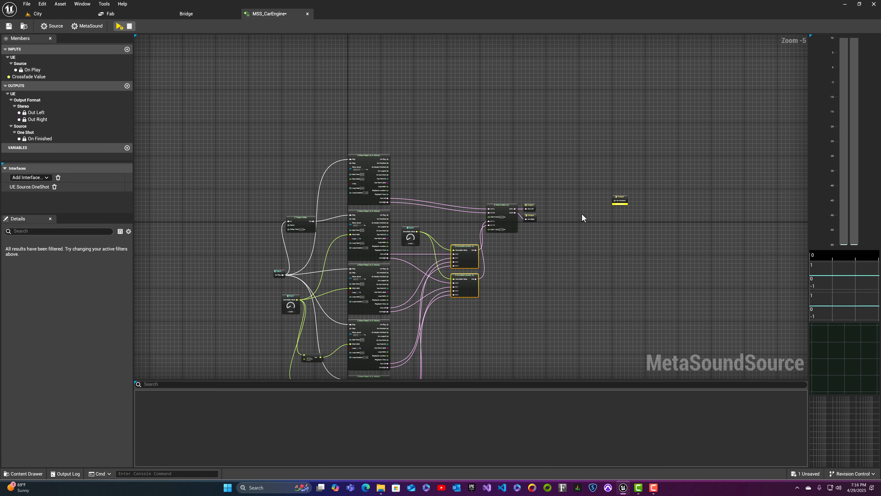
pyautogui.click(621, 199)
pyautogui.moveTo(624, 197); pyautogui.dragTo(537, 180)
pyautogui.scroll(4, 407, 189)
pyautogui.moveTo(701, 169); pyautogui.dragTo(441, 115)
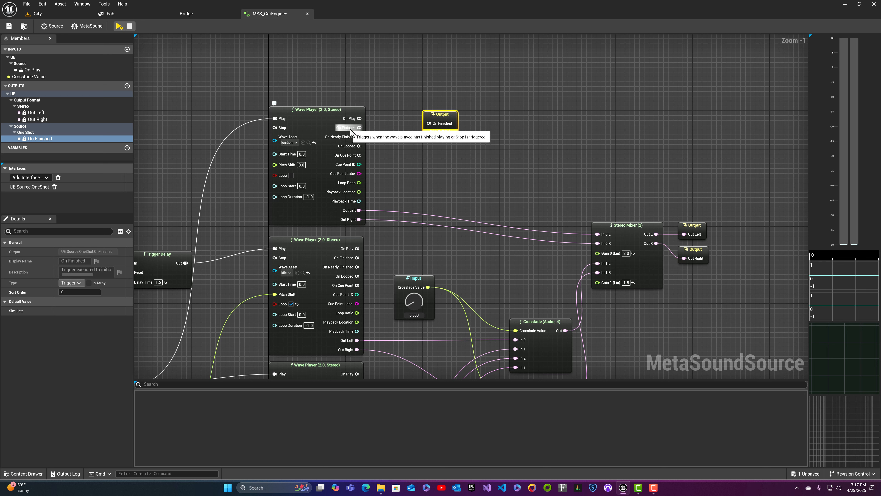
pyautogui.moveTo(359, 128)
pyautogui.mouseDown()
pyautogui.moveTo(429, 122)
pyautogui.moveTo(361, 129)
pyautogui.mouseUp()
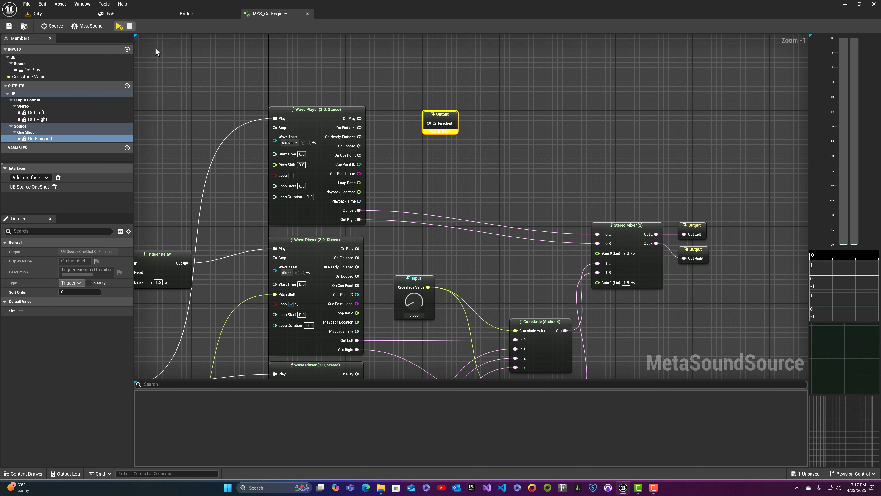
# Play the MetaSound once more, stop it and save the asset
pyautogui.click(118, 26)
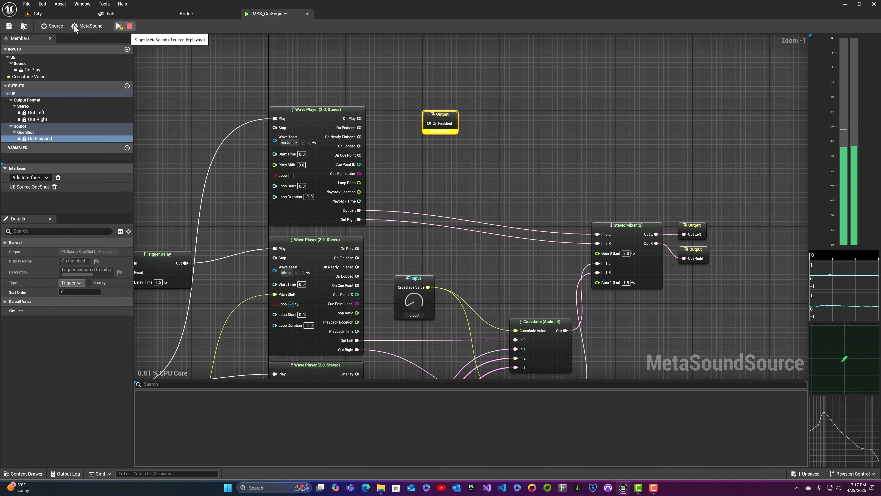
pyautogui.click(129, 26)
pyautogui.click(9, 27)
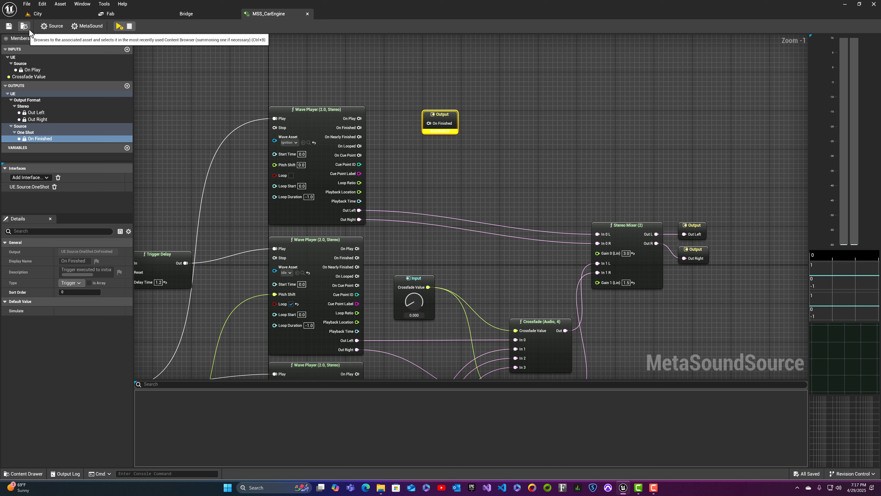
# Return to the City level and open the SportsCar_Pawn blueprint from VehicleTemplate/Blueprints/SportsCar
pyautogui.click(54, 16)
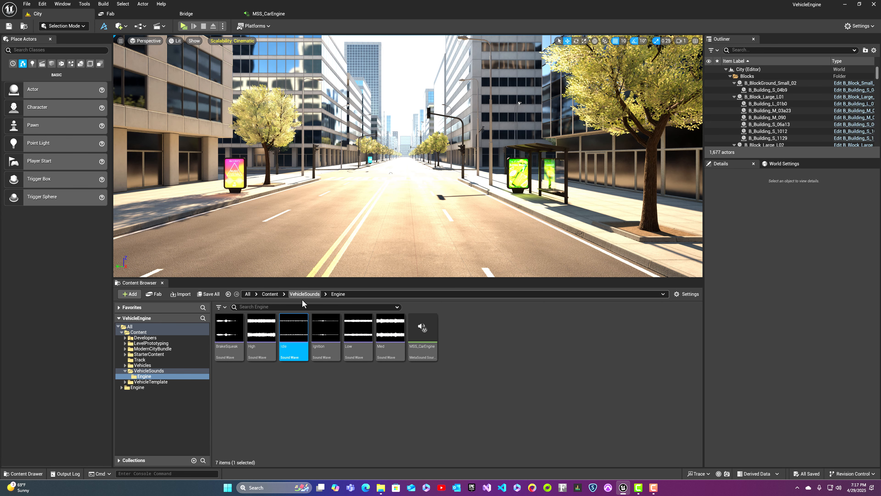
pyautogui.click(271, 295)
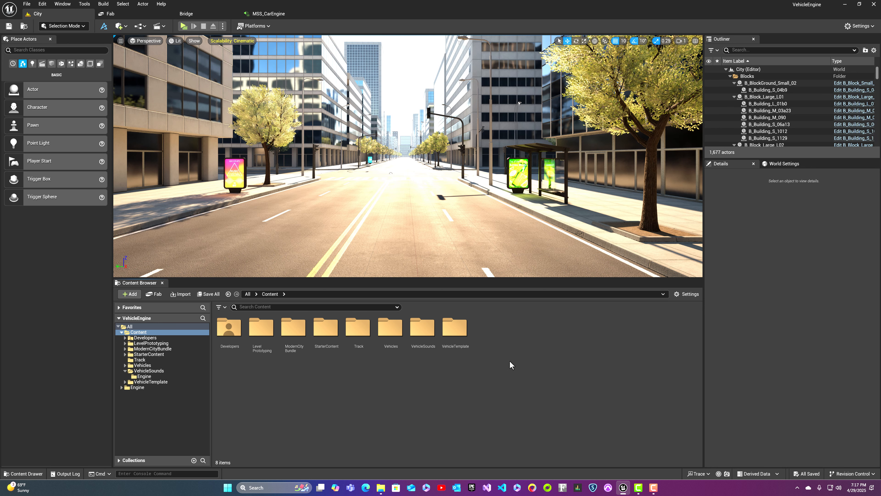
pyautogui.doubleClick(459, 328)
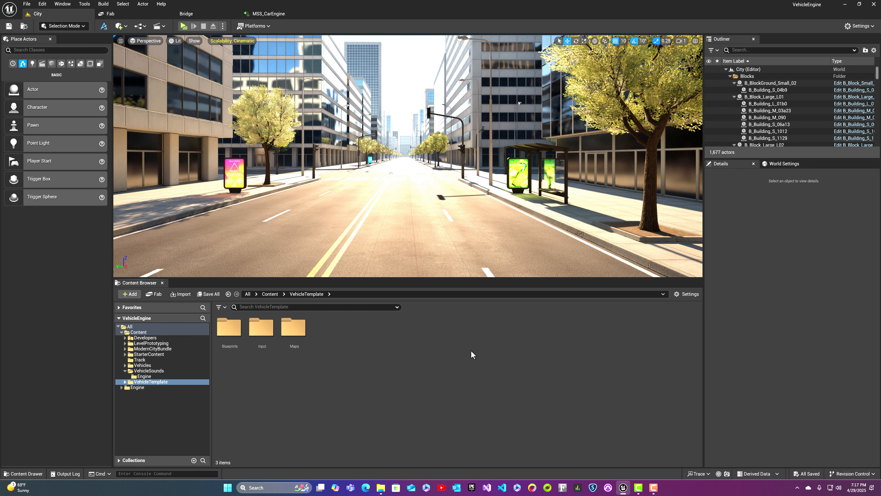
pyautogui.doubleClick(237, 333)
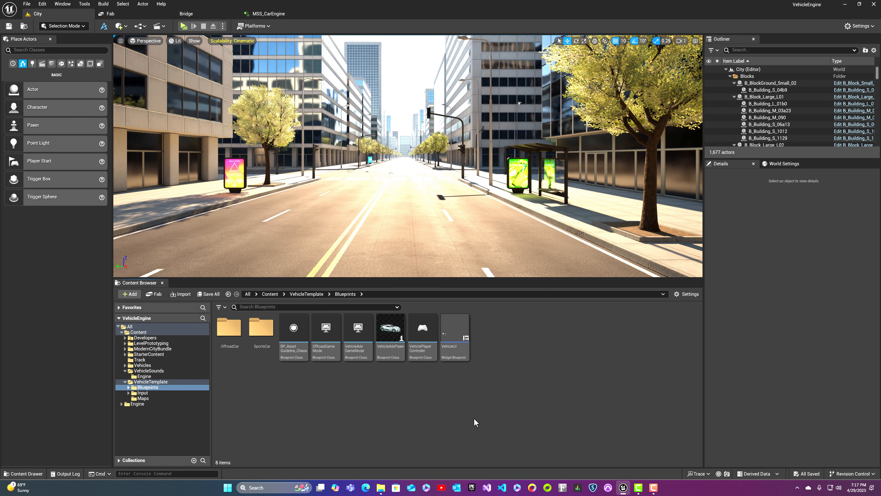
pyautogui.doubleClick(261, 331)
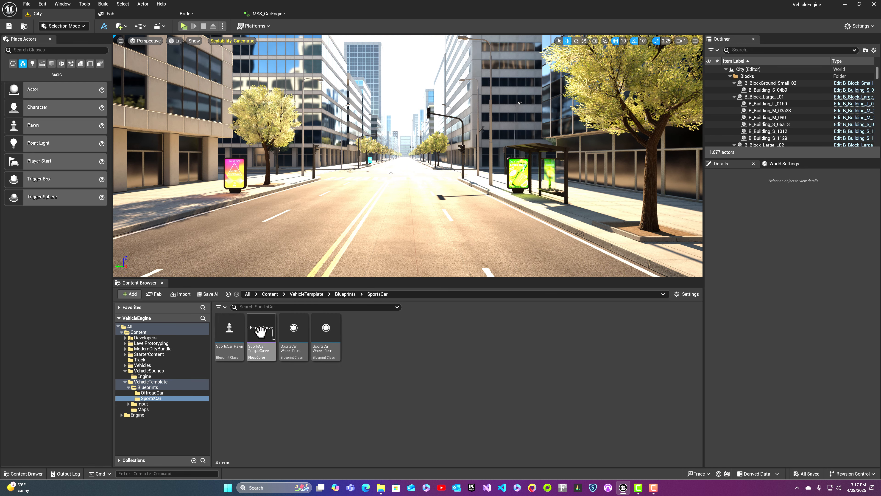
pyautogui.doubleClick(227, 347)
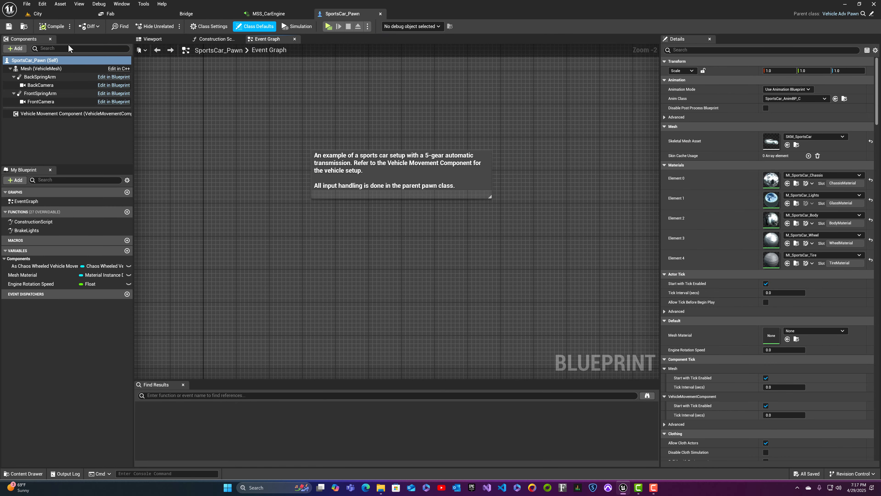
# Add MSS_CarEngine as a component under the pawn's Mesh and filter its details for the Auto Activate setting
pyautogui.moveTo(80, 73); pyautogui.dragTo(79, 74)
pyautogui.click(688, 51)
pyautogui.write('auto ac')
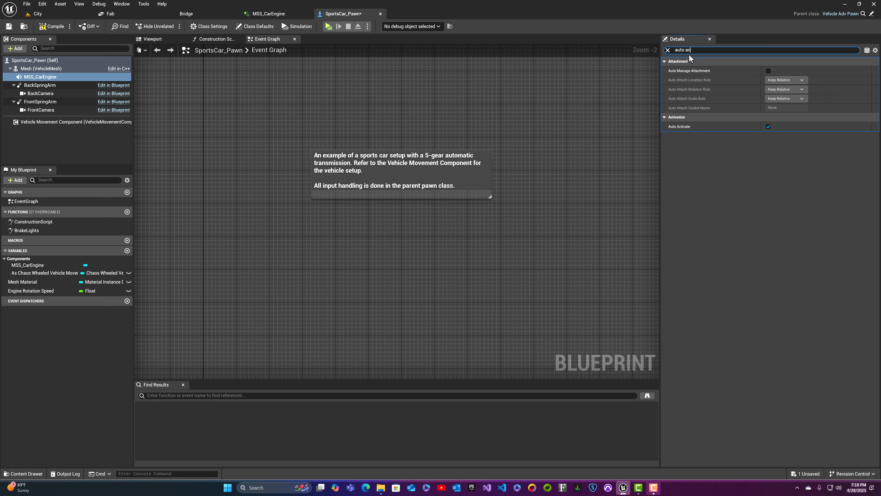